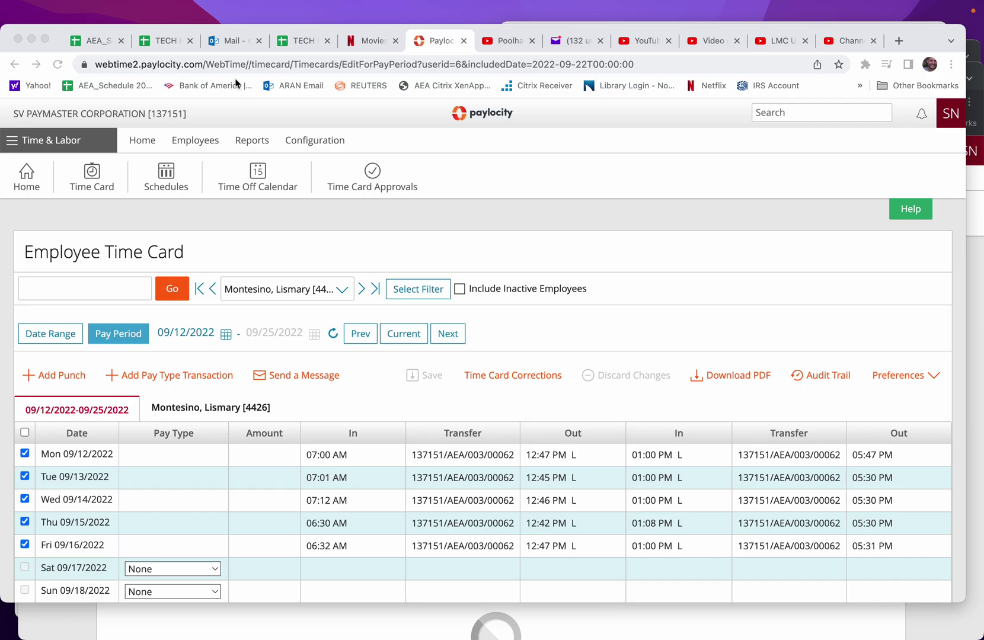
# - In the Outlook Inbox, open the Paylocity email requesting 8 hours of PTO on 12/14/2022
pyautogui.click(228, 41)
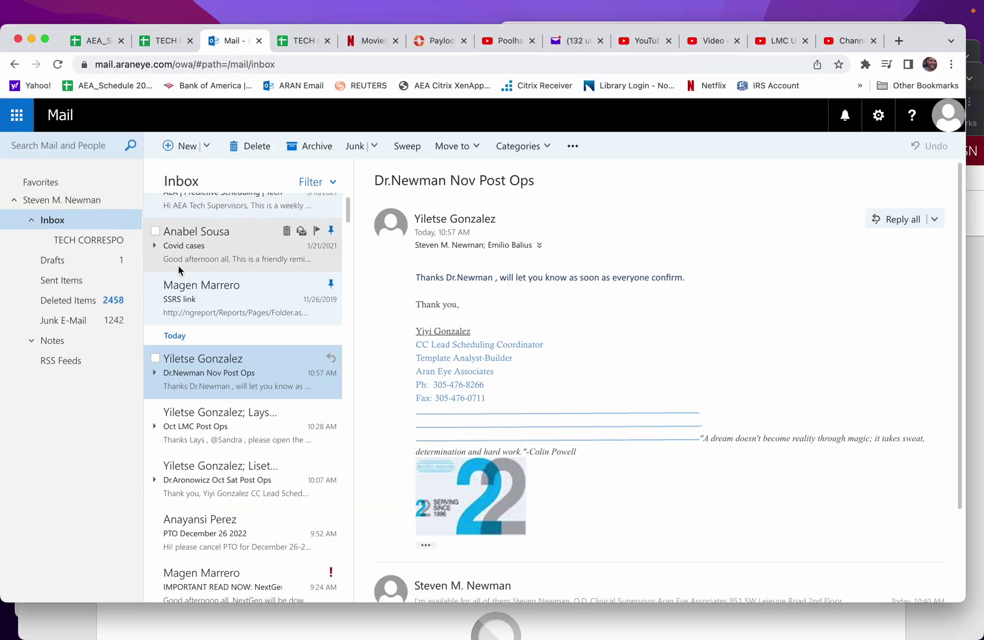
pyautogui.click(49, 219)
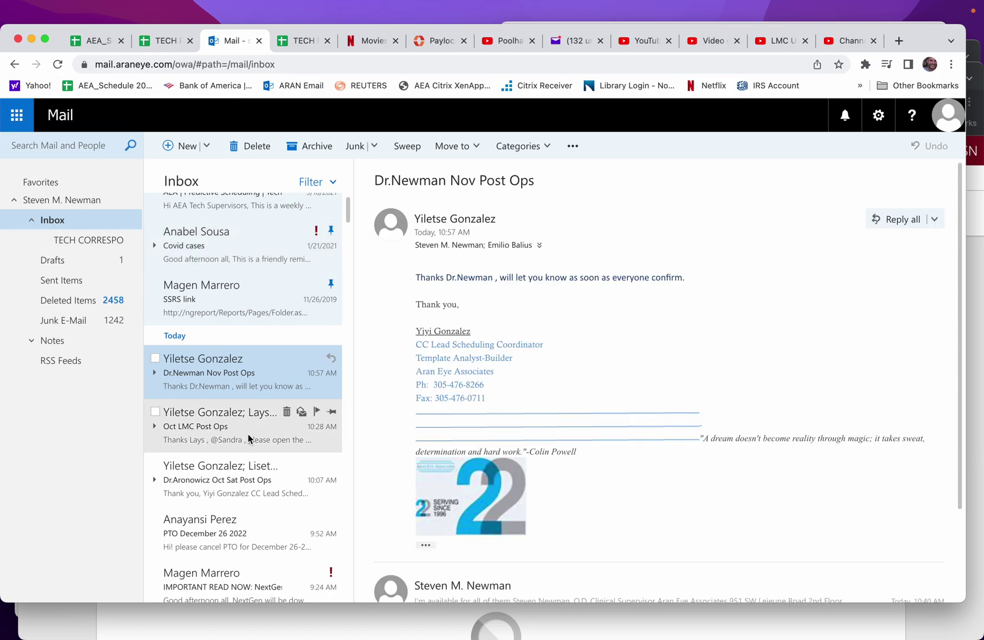
pyautogui.scroll(-6, 248, 437)
pyautogui.scroll(-9, 249, 437)
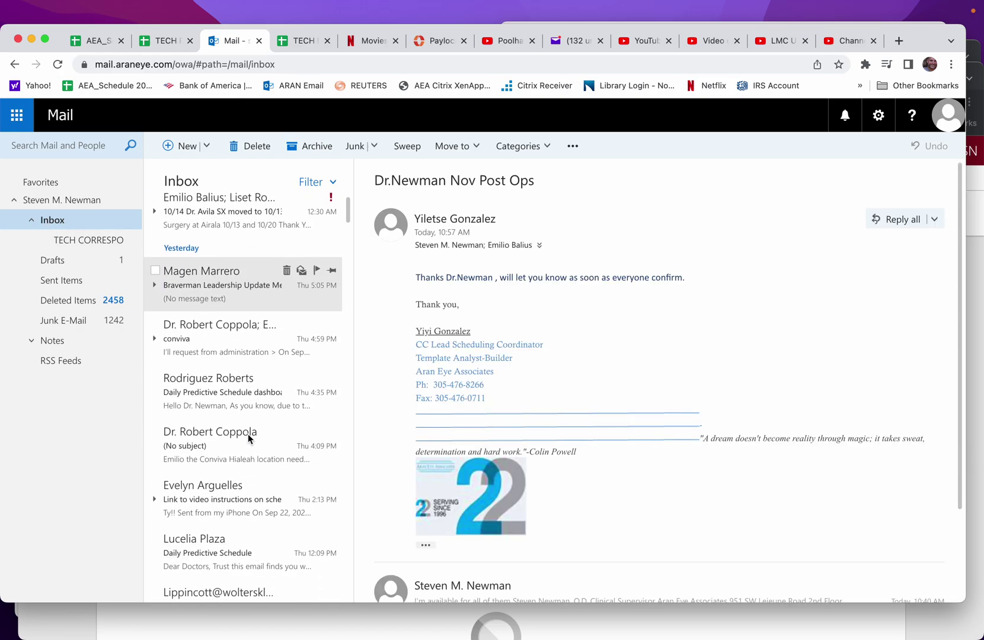
pyautogui.scroll(-9, 248, 437)
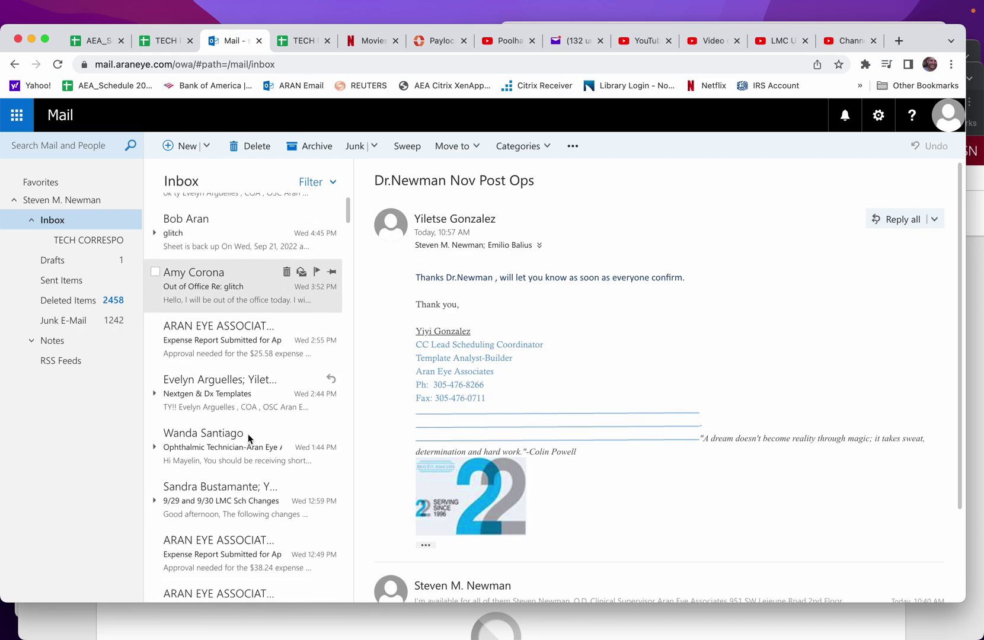
pyautogui.scroll(-6, 248, 437)
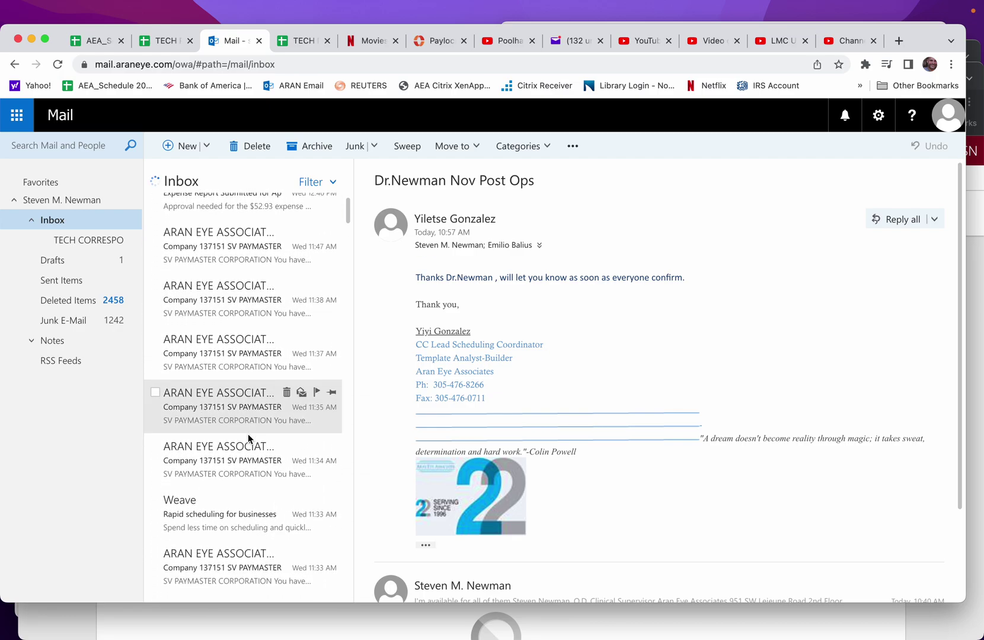
pyautogui.scroll(-5, 248, 437)
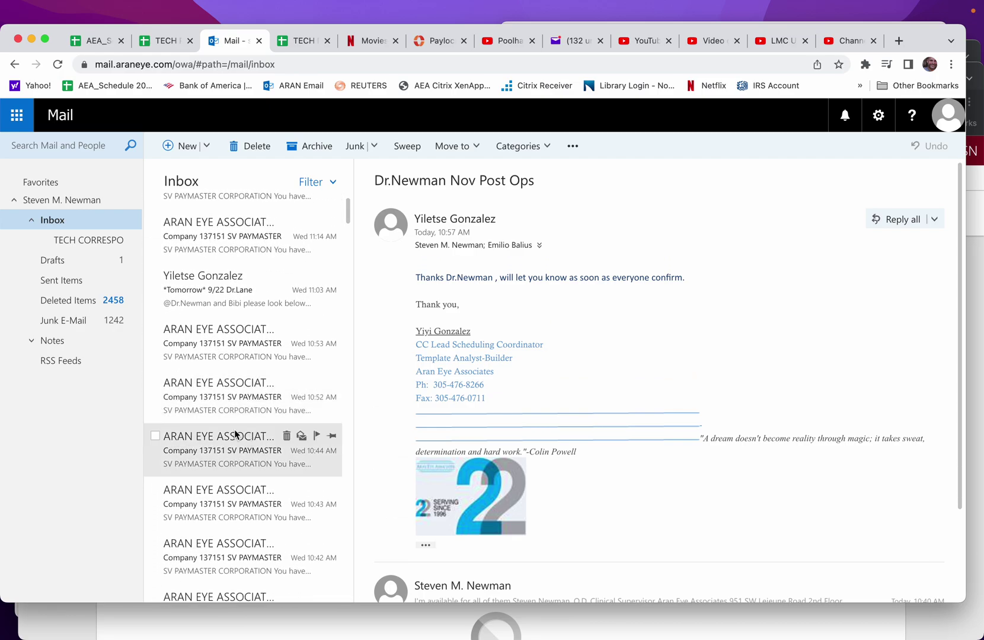
pyautogui.scroll(-8, 227, 451)
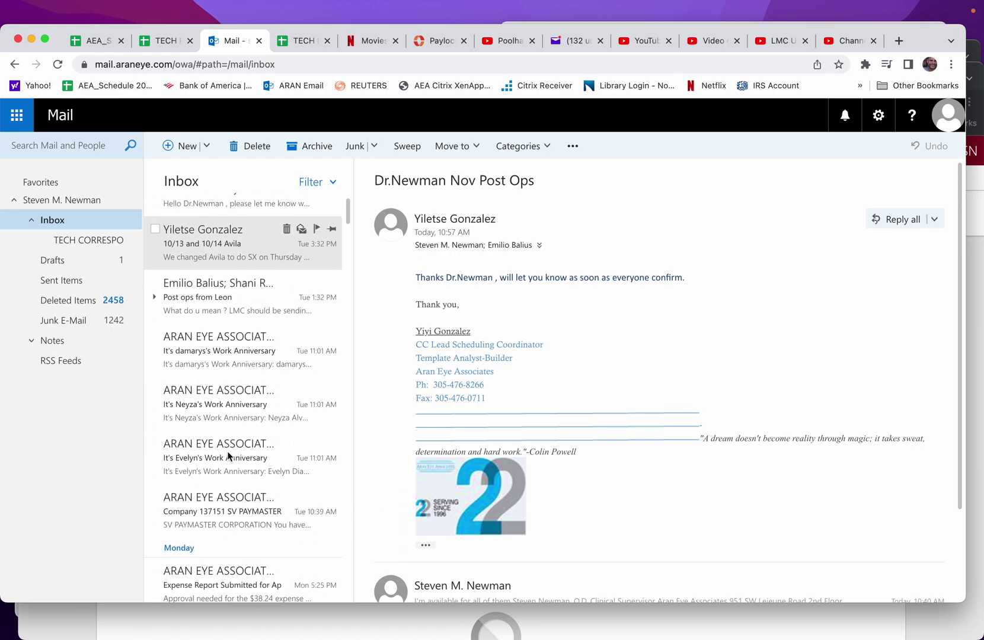
pyautogui.scroll(-5, 228, 455)
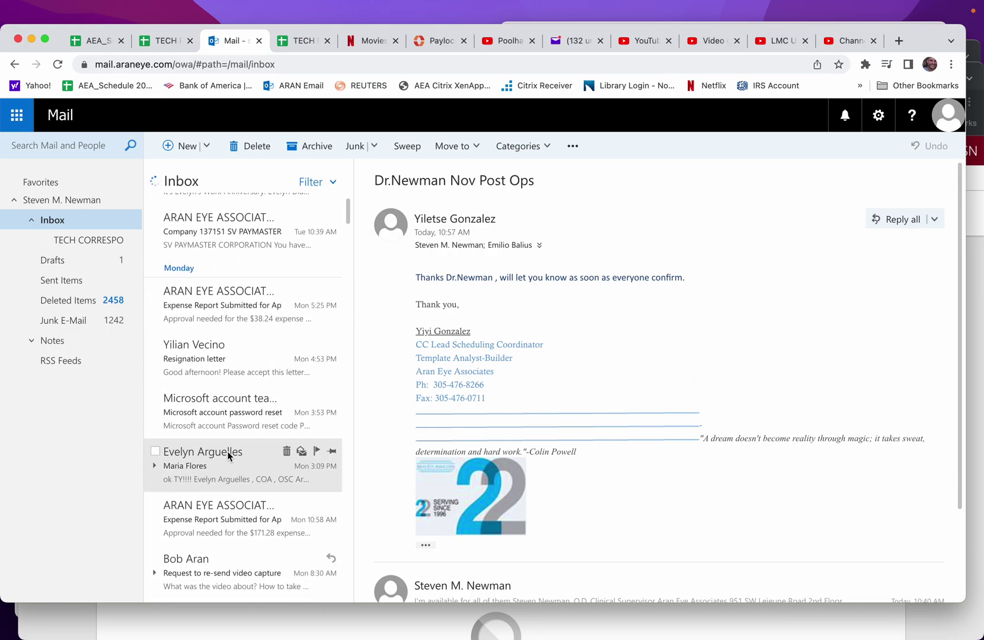
pyautogui.scroll(-5, 228, 455)
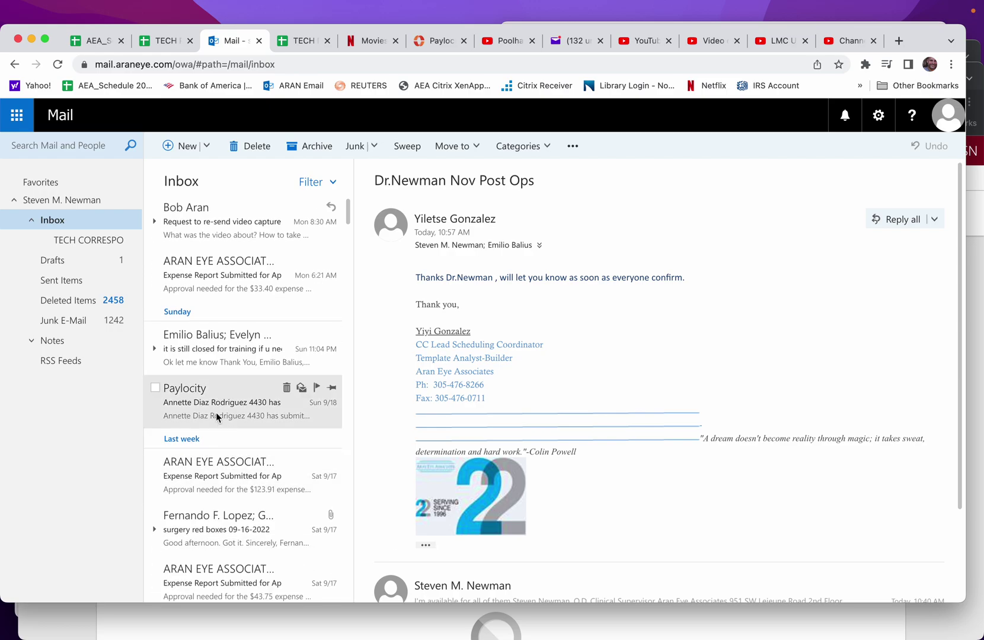
pyautogui.click(200, 405)
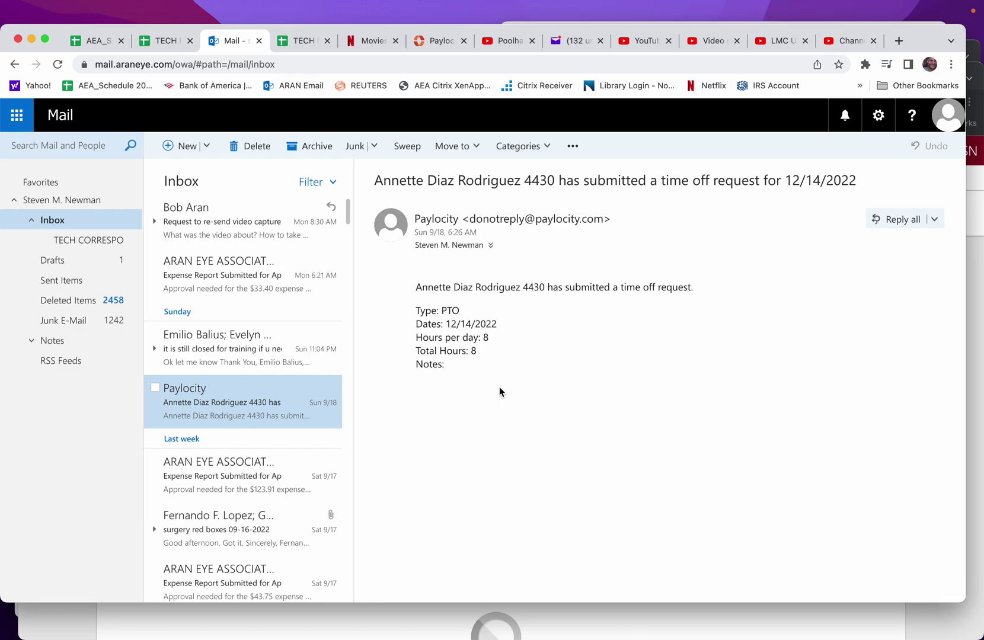
# - Open the DEC 2022 sheet of TECH PTO and glance back at the request email
pyautogui.click(303, 42)
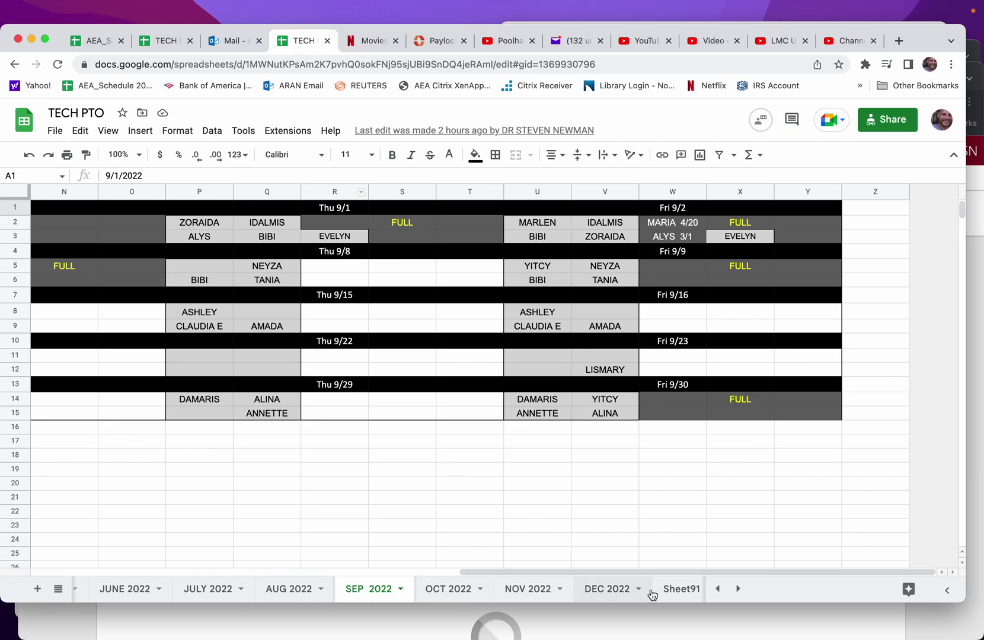
pyautogui.click(607, 588)
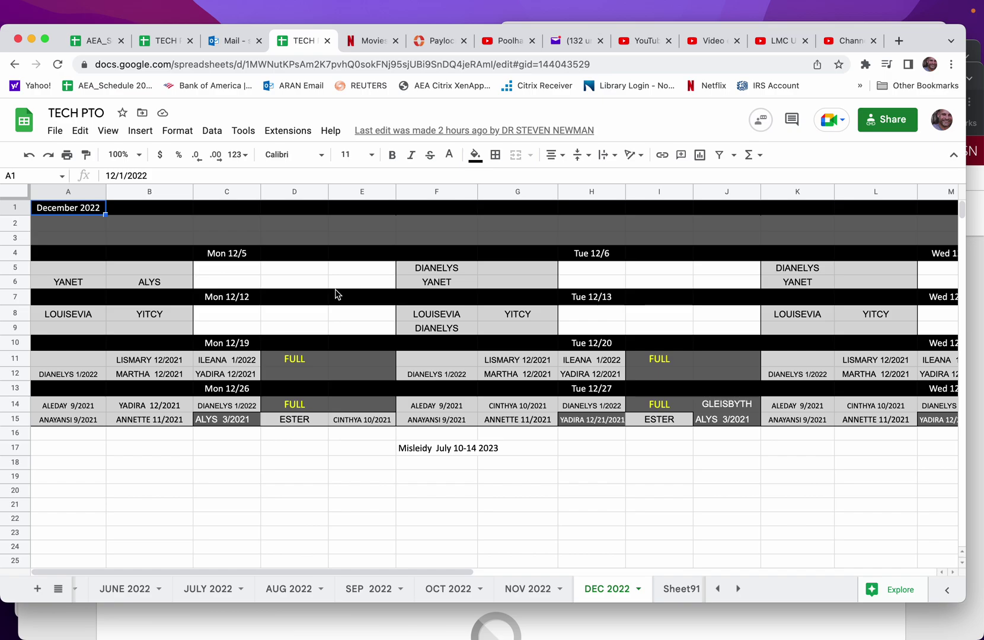
pyautogui.click(230, 40)
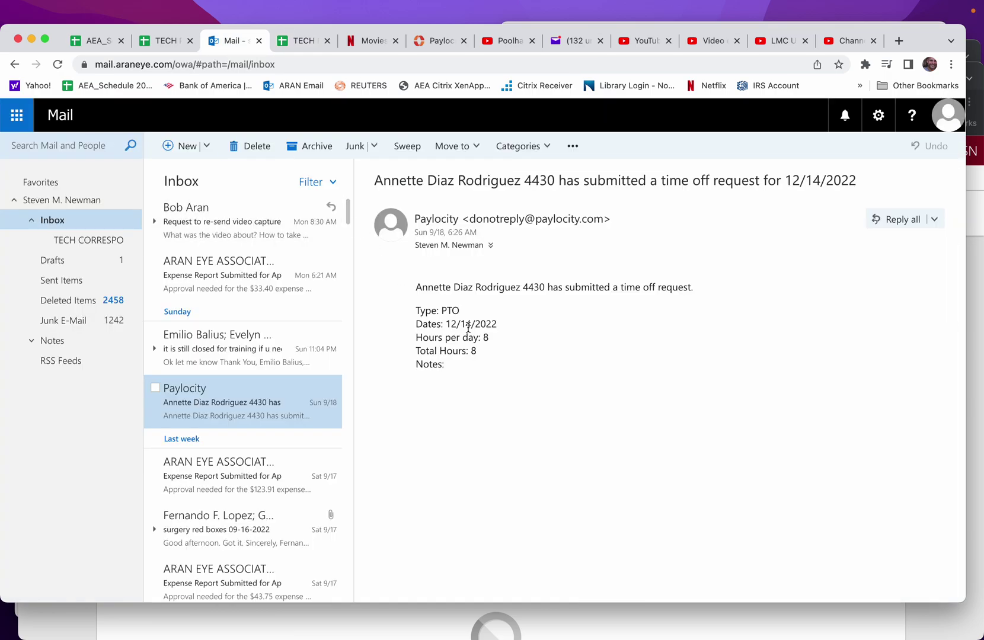
pyautogui.click(309, 42)
# - Enter the employee's first name in K9 under Wed 12/14
pyautogui.hscroll(3, 527, 323)
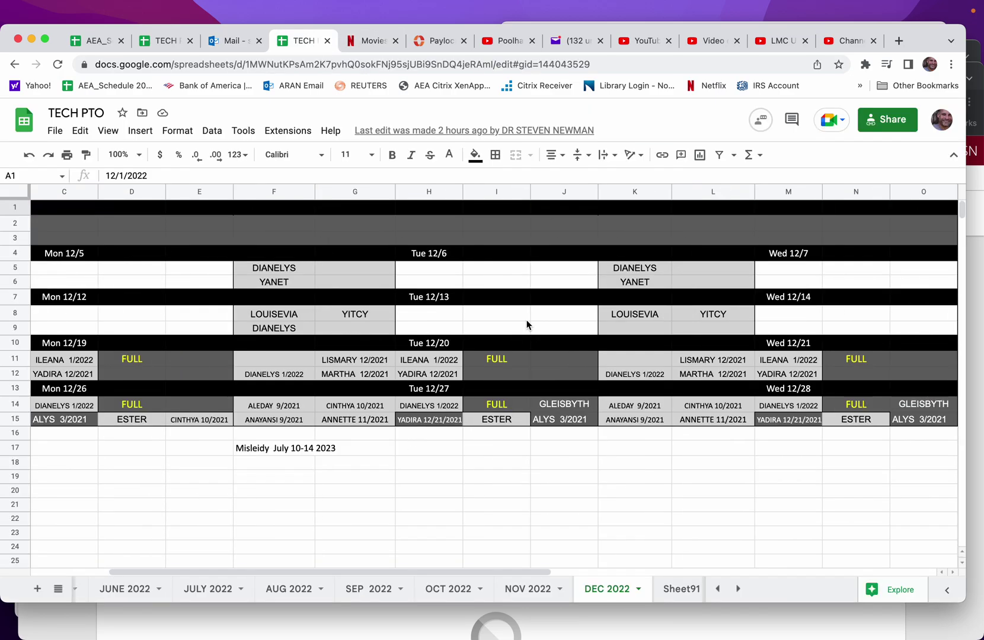
pyautogui.click(626, 331)
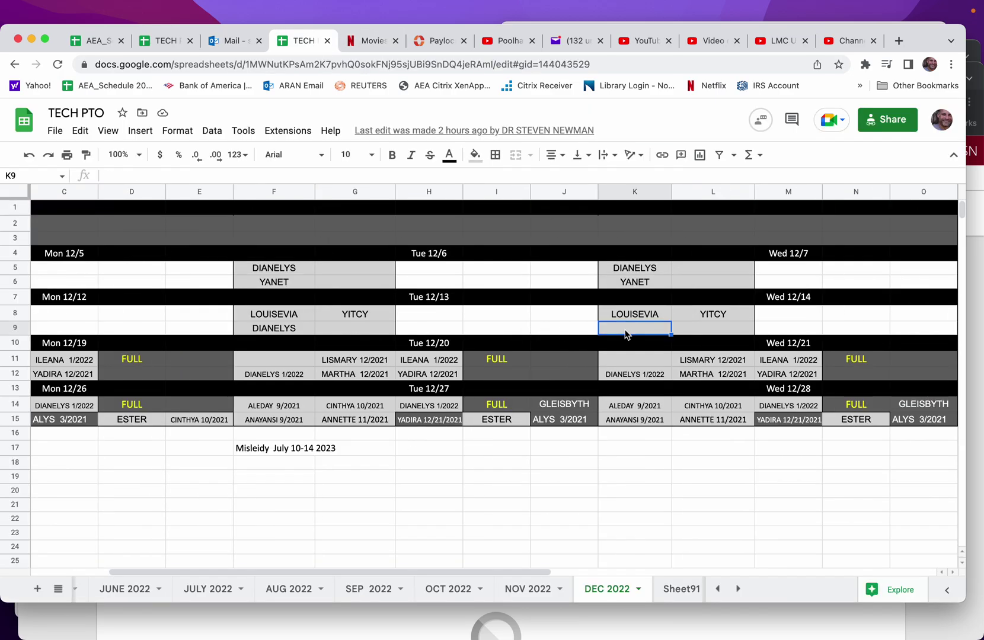
pyautogui.write('ANNETTE')
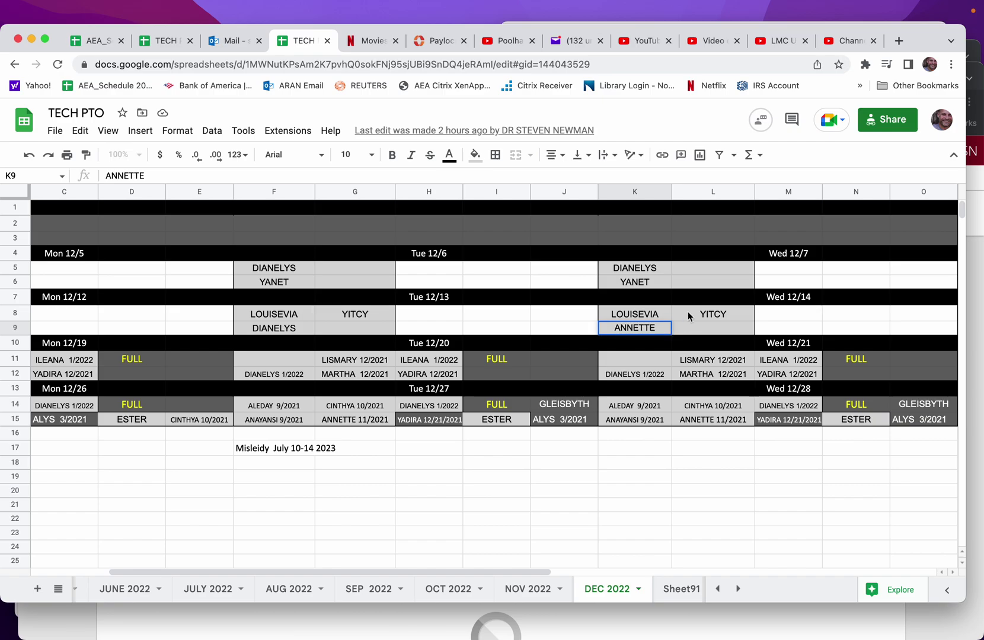
pyautogui.click(705, 282)
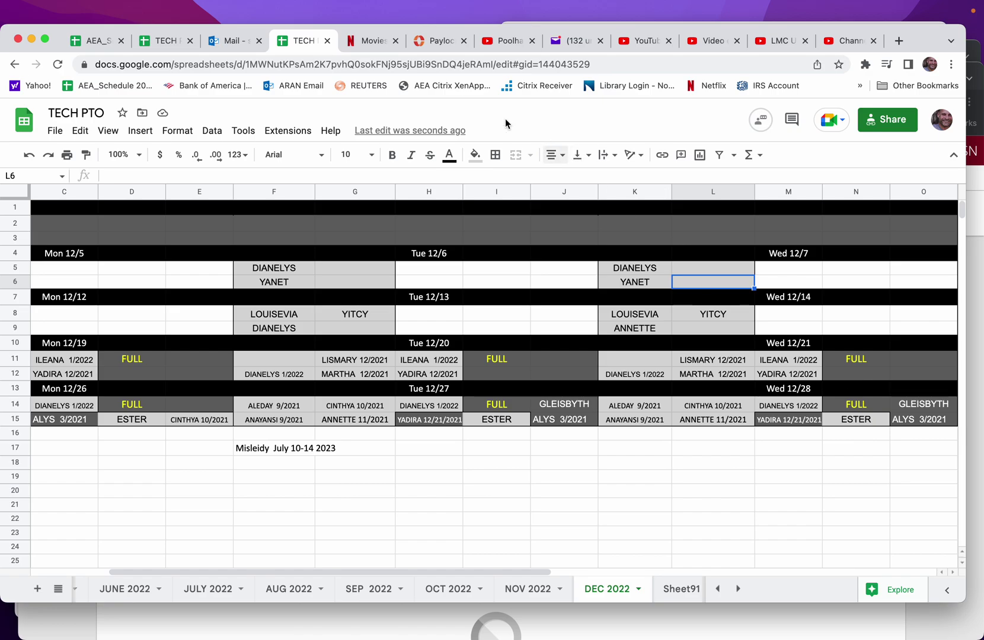
# - Check the 12/14 request email against the sheet entry, then bring up Paylocity's Employee Time Card page
pyautogui.click(230, 50)
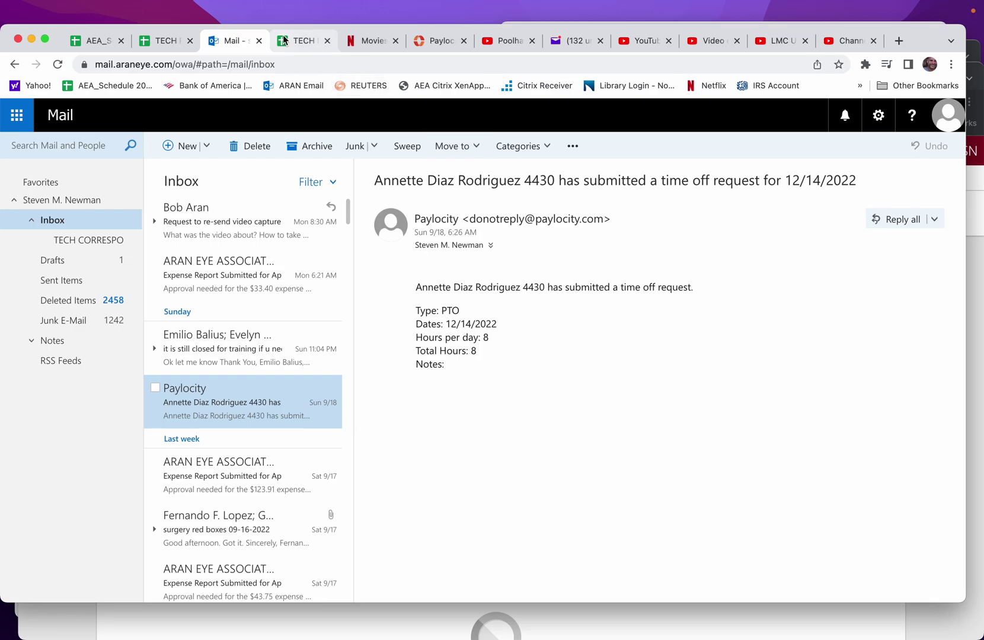
pyautogui.click(304, 45)
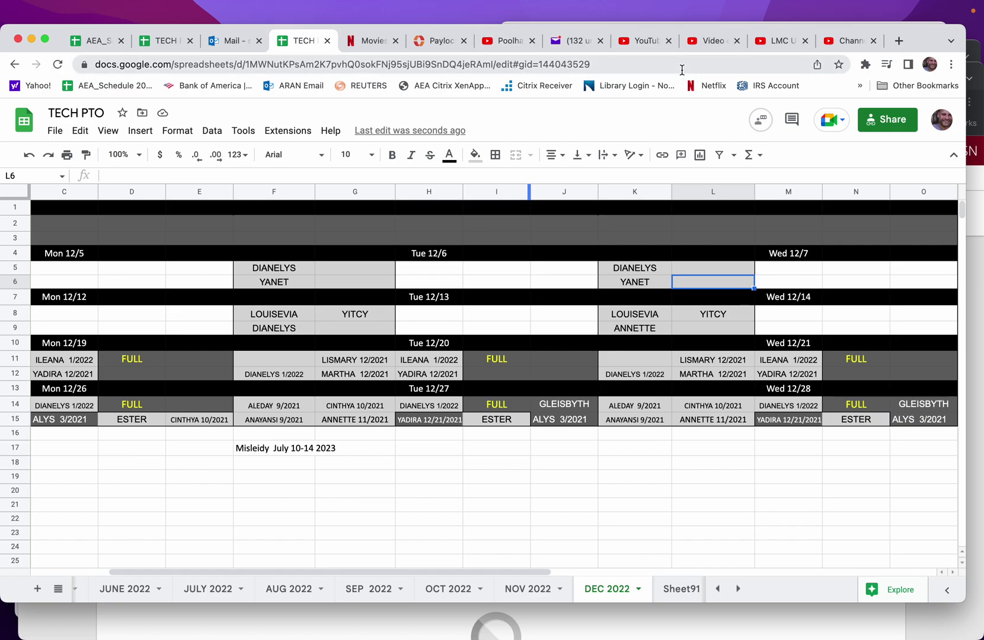
pyautogui.click(430, 39)
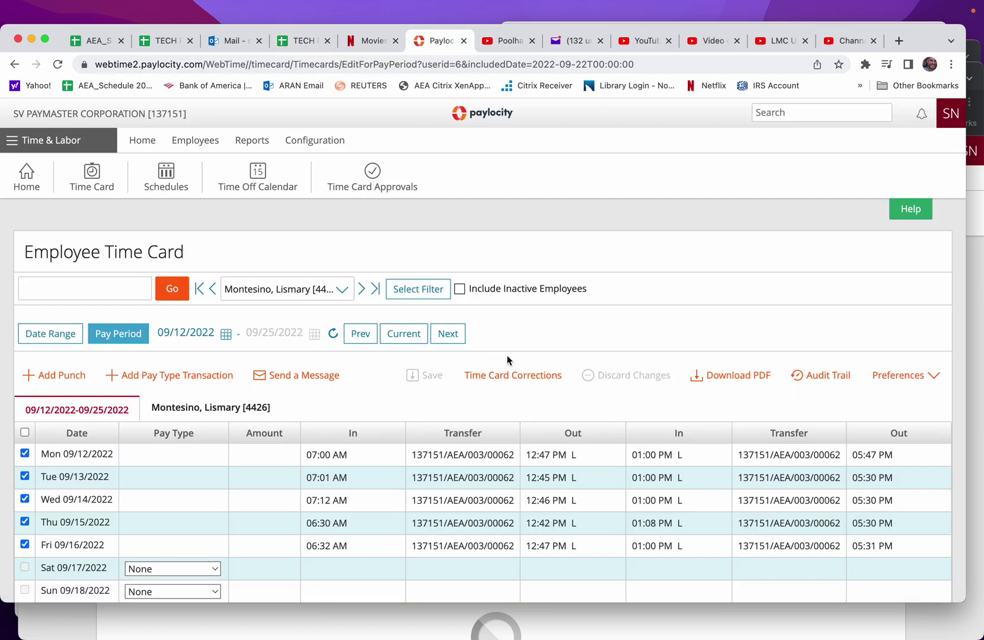
# - View the 12 pending time-off requests from the Time & Labor dashboard, then return to TECH PTO
pyautogui.click(14, 144)
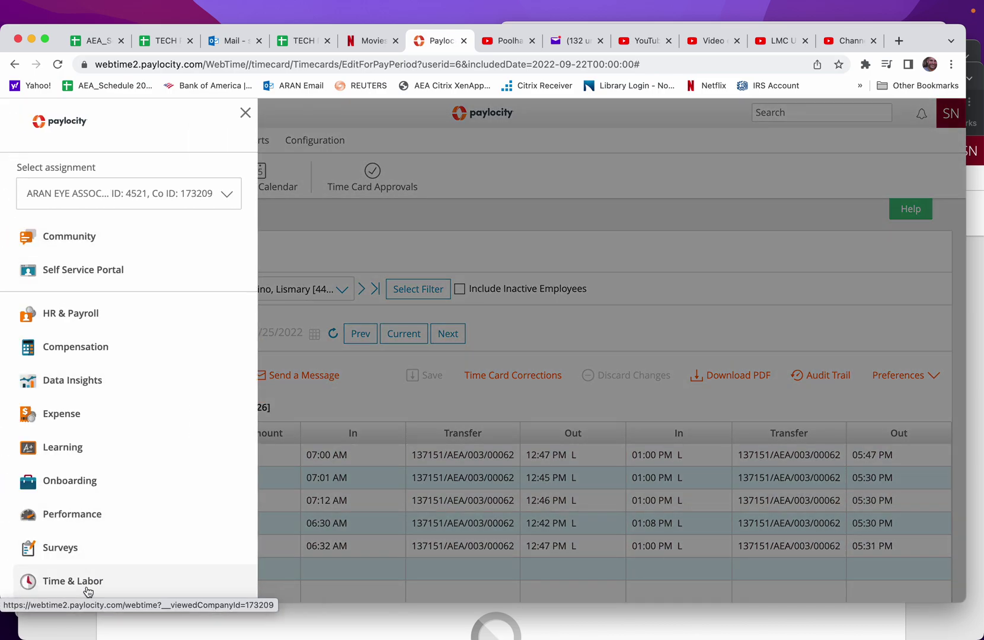
pyautogui.click(87, 584)
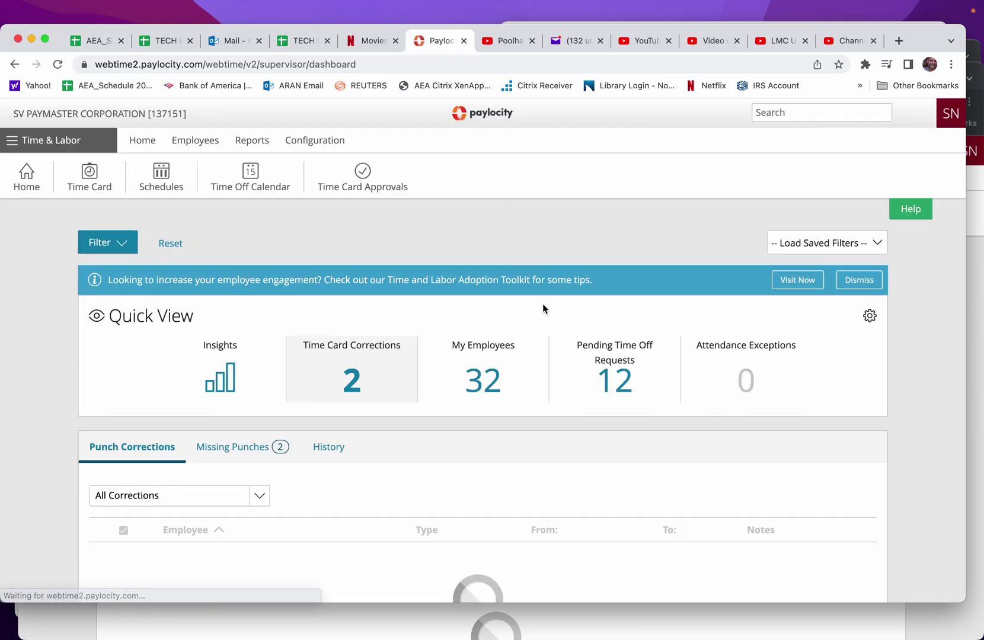
pyautogui.click(618, 387)
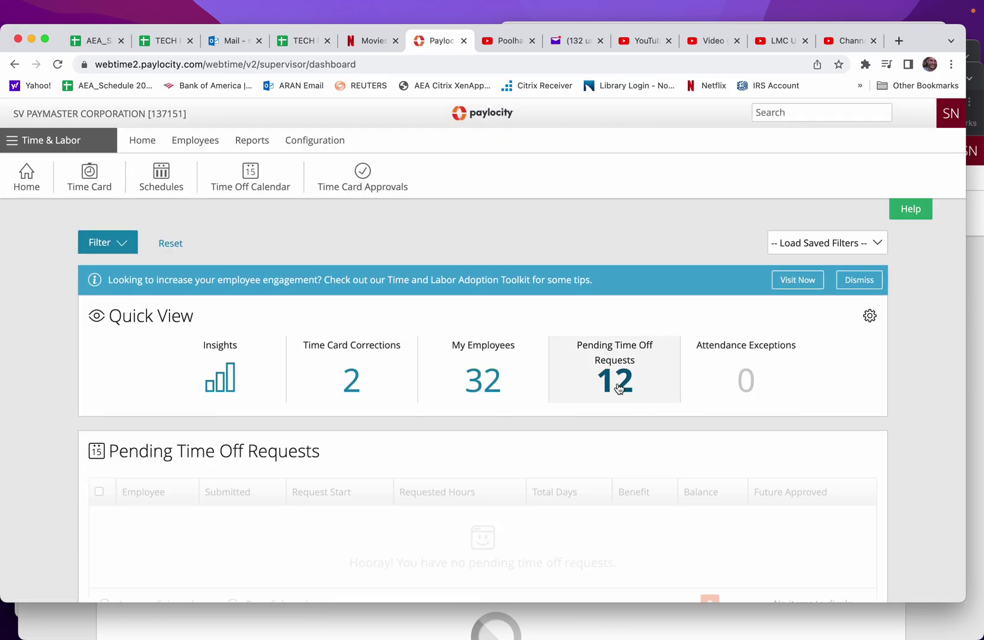
pyautogui.scroll(-3, 711, 444)
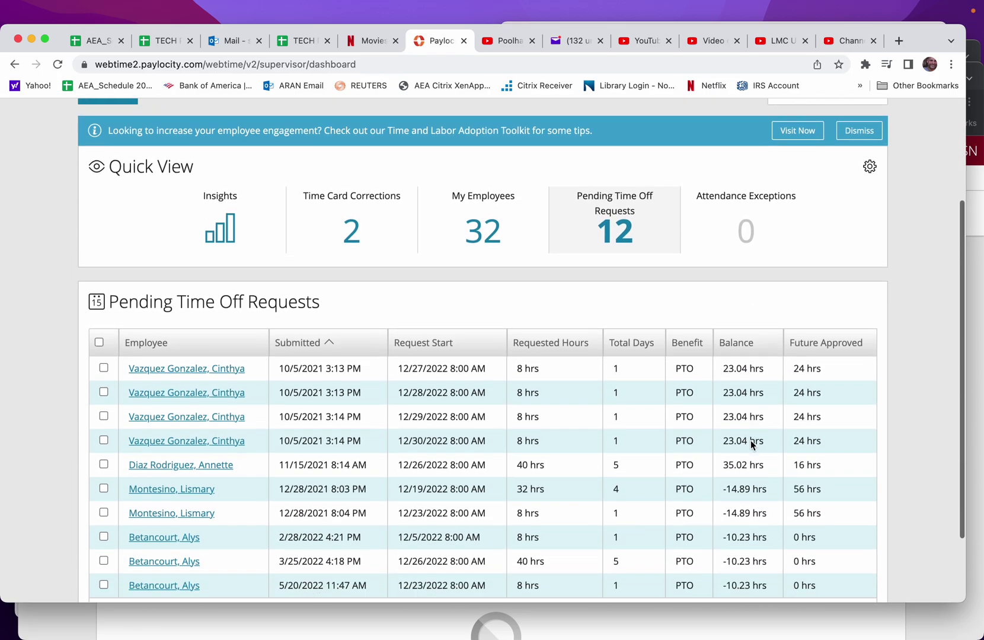
pyautogui.scroll(-2, 750, 441)
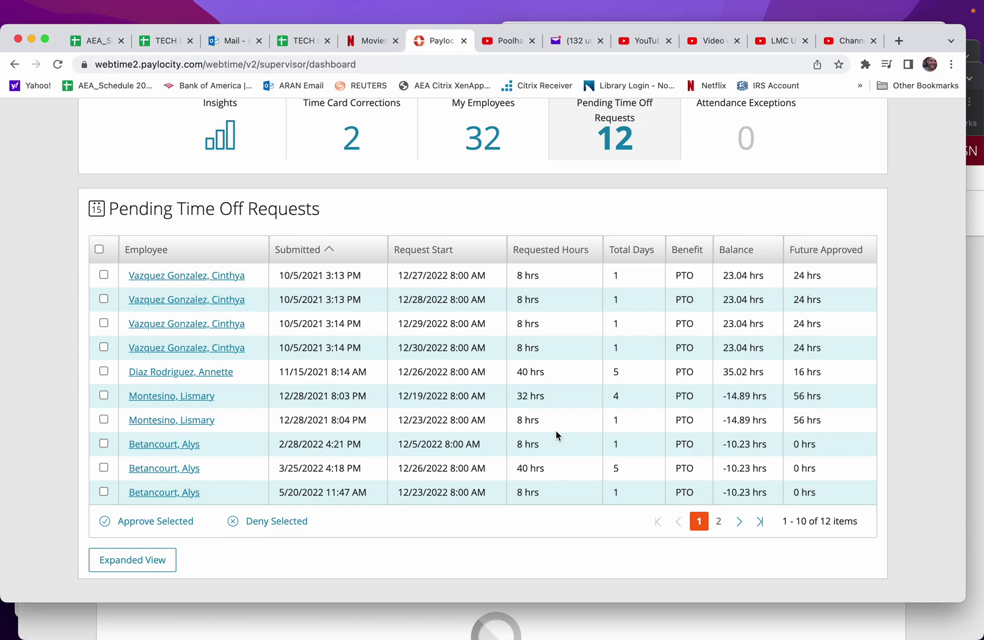
pyautogui.click(302, 41)
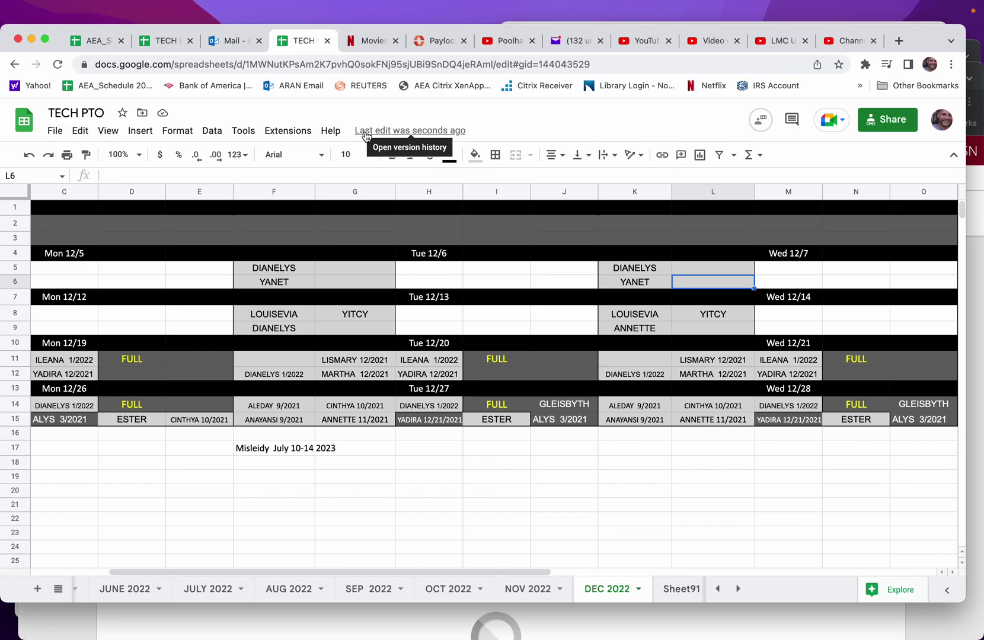
# - Return to Paylocity's Pending Time Off Requests list showing 10 of 12 requests
pyautogui.click(437, 40)
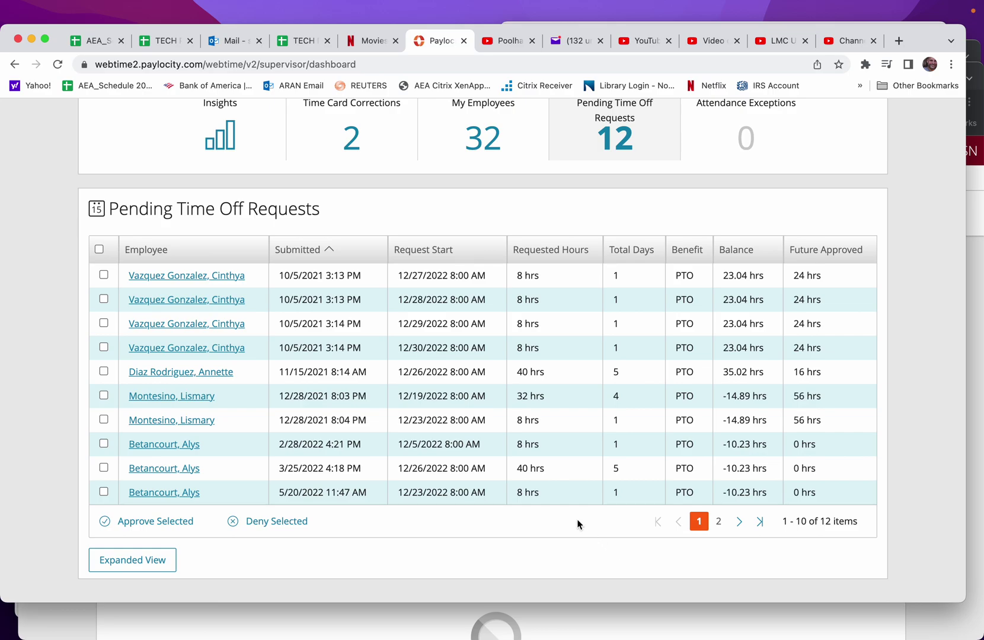
# - Approve the 8-hour 12/14/2022 PTO request on page 2, leaving 11 pending
pyautogui.click(717, 521)
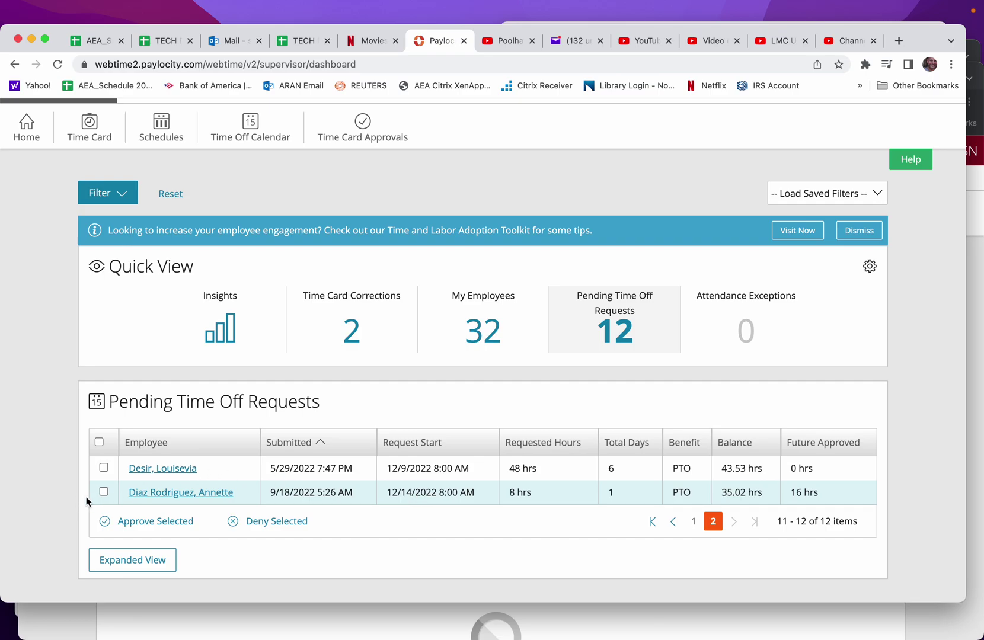
pyautogui.click(104, 492)
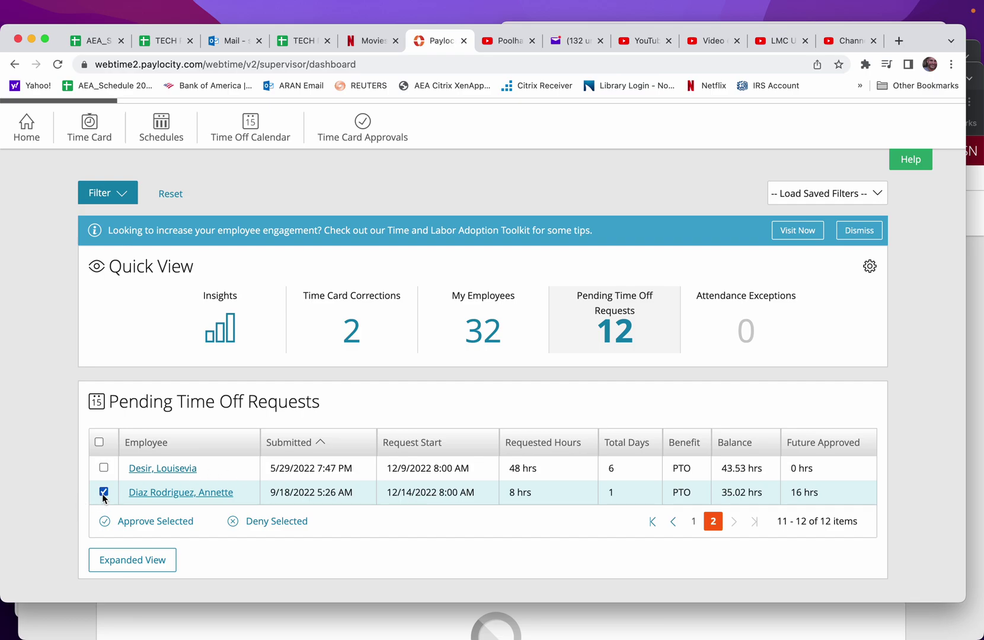
pyautogui.click(147, 522)
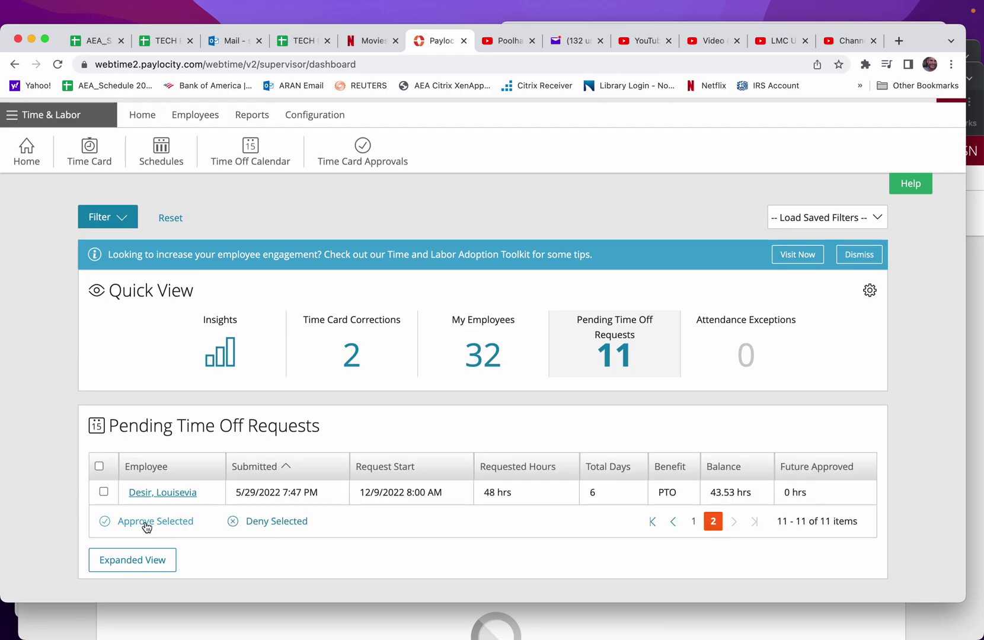
pyautogui.click(304, 40)
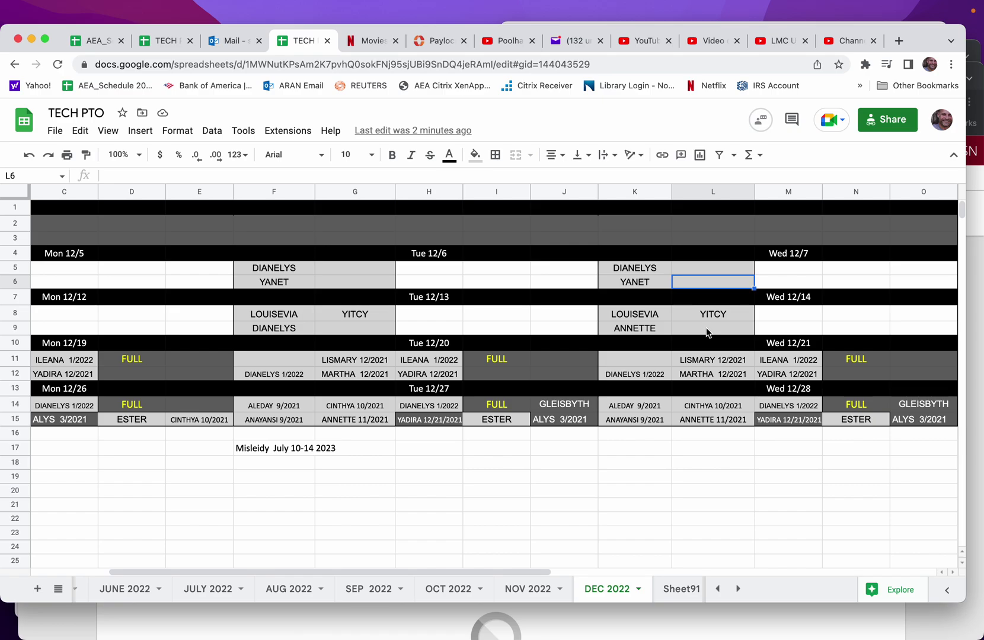
# - Recheck the request email against the employee's name under Wed 12/14 in TECH PTO
pyautogui.click(231, 41)
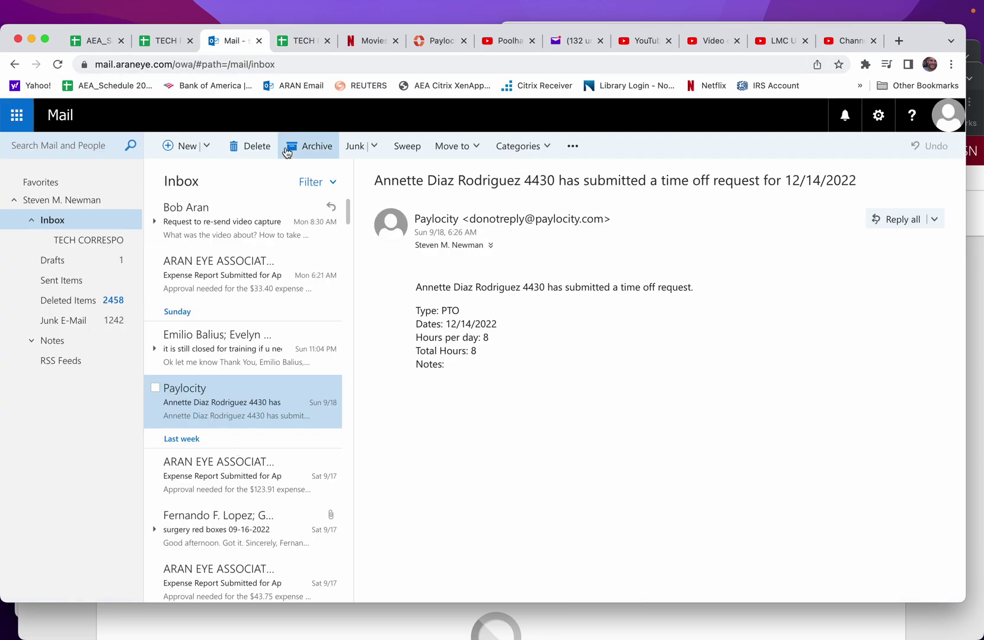
pyautogui.click(304, 42)
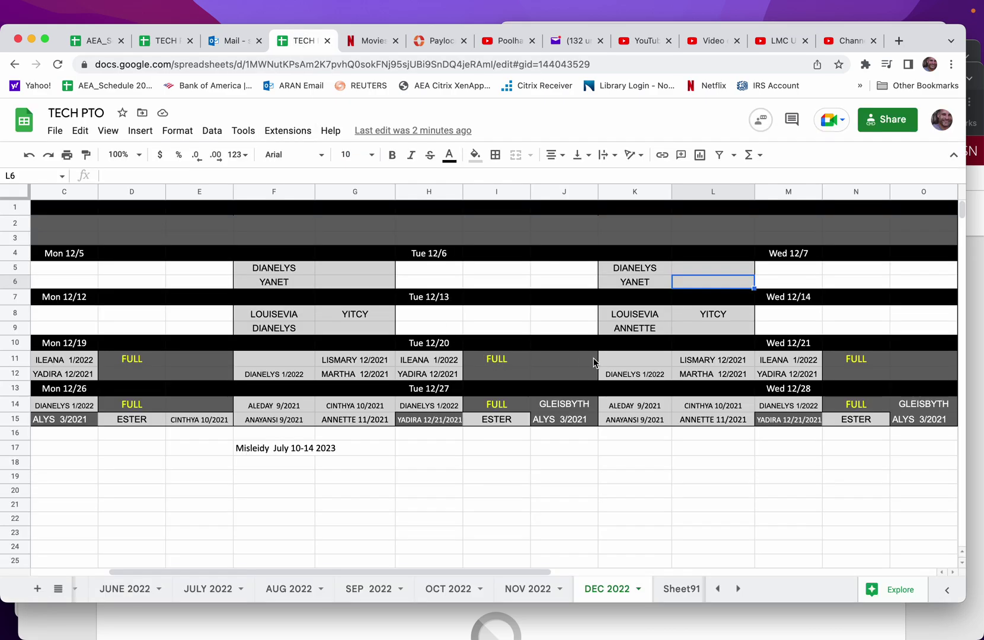